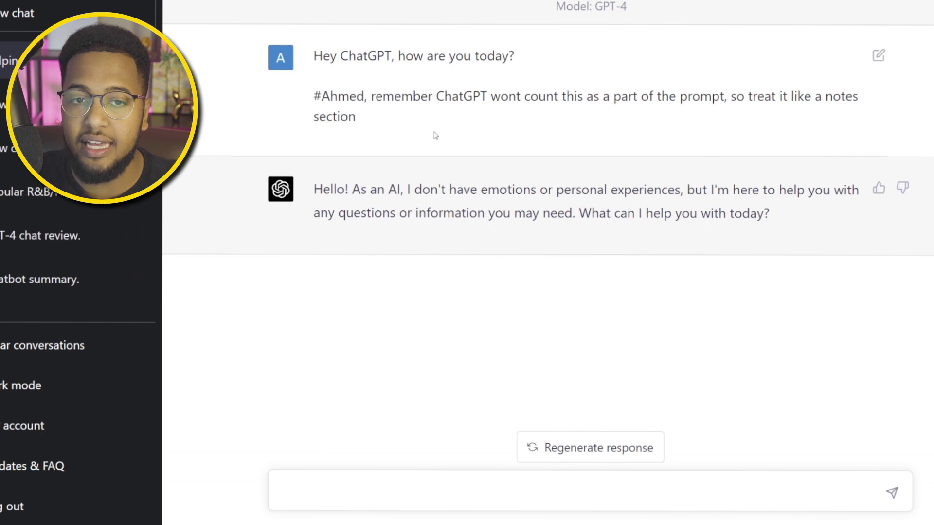
Highlight the greeting line of the markdown blog prompt, then clear the selection.
{"action": "left_click_drag", "start_coordinate": [314, 57], "coordinate": [516, 72]}
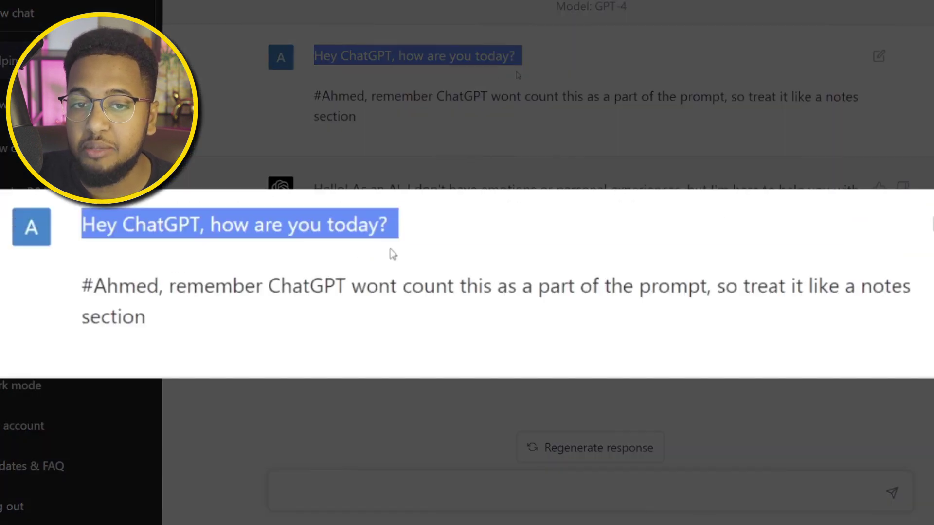
{"action": "left_click", "coordinate": [546, 68]}
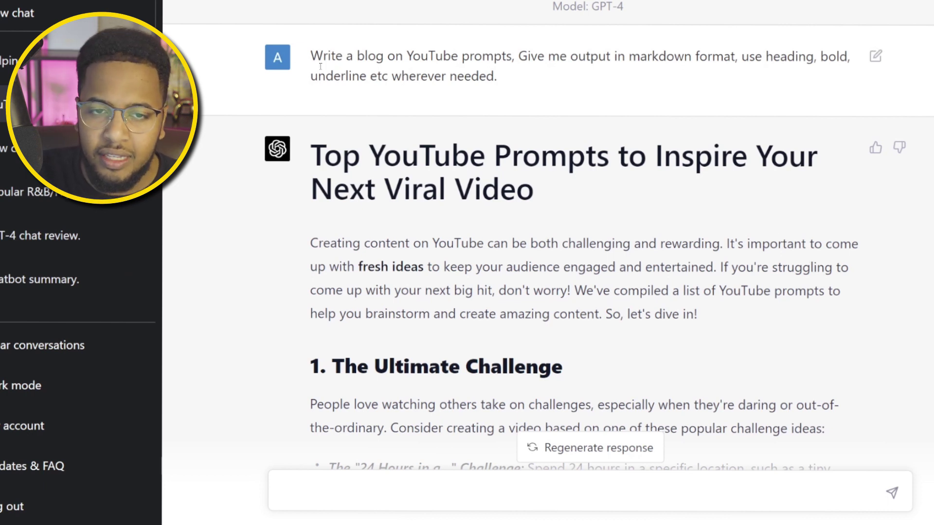
{"action": "left_click_drag", "start_coordinate": [317, 57], "coordinate": [512, 83]}
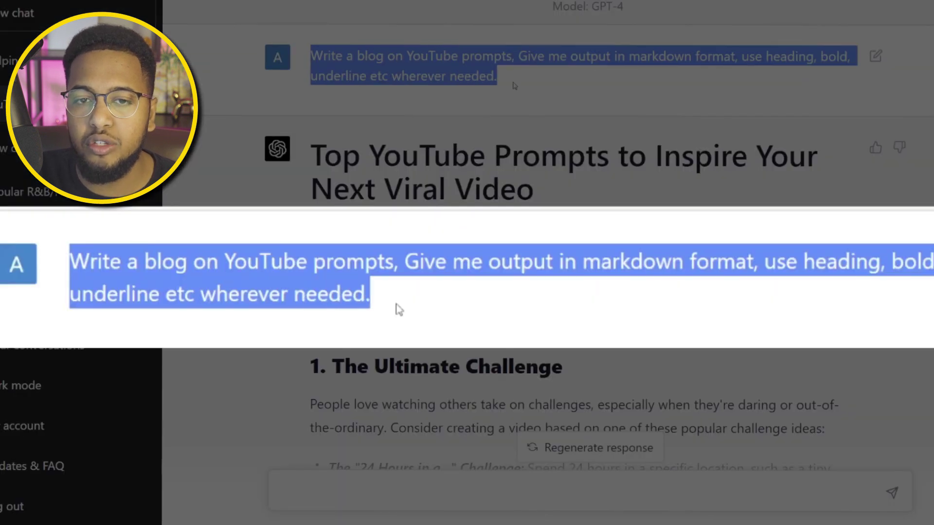
{"action": "left_click", "coordinate": [557, 86]}
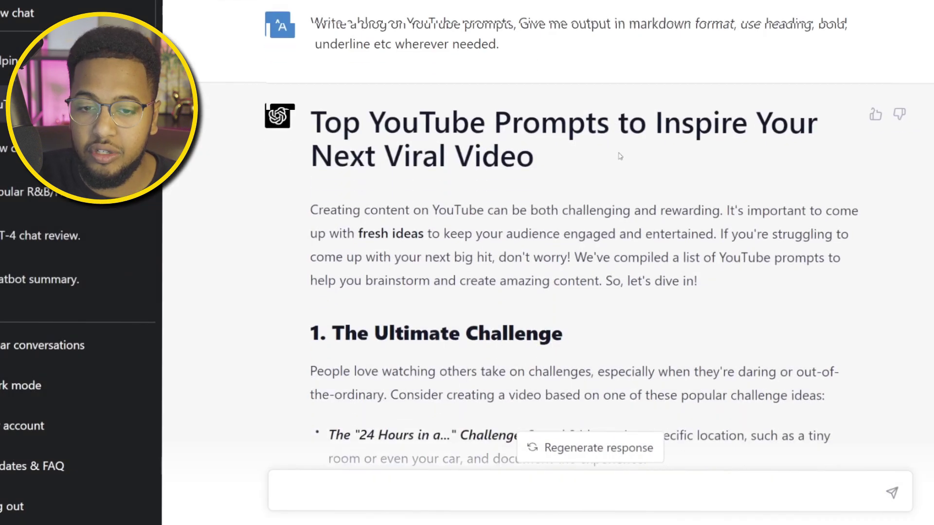
{"action": "scroll", "coordinate": [637, 163], "scroll_direction": "down", "scroll_amount": 1}
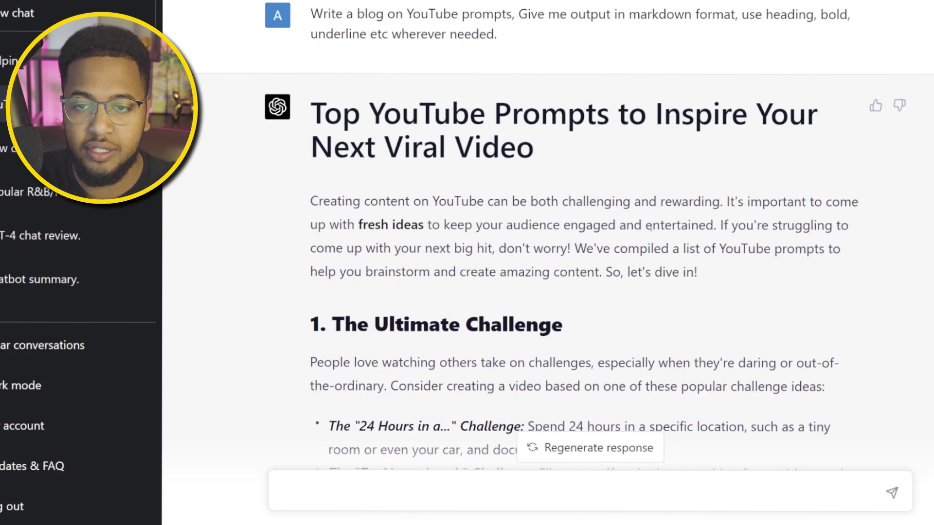
{"action": "scroll", "coordinate": [649, 226], "scroll_direction": "down", "scroll_amount": 1}
{"action": "scroll", "coordinate": [649, 226], "scroll_direction": "up", "scroll_amount": 1}
{"action": "scroll", "coordinate": [649, 226], "scroll_direction": "down", "scroll_amount": 1}
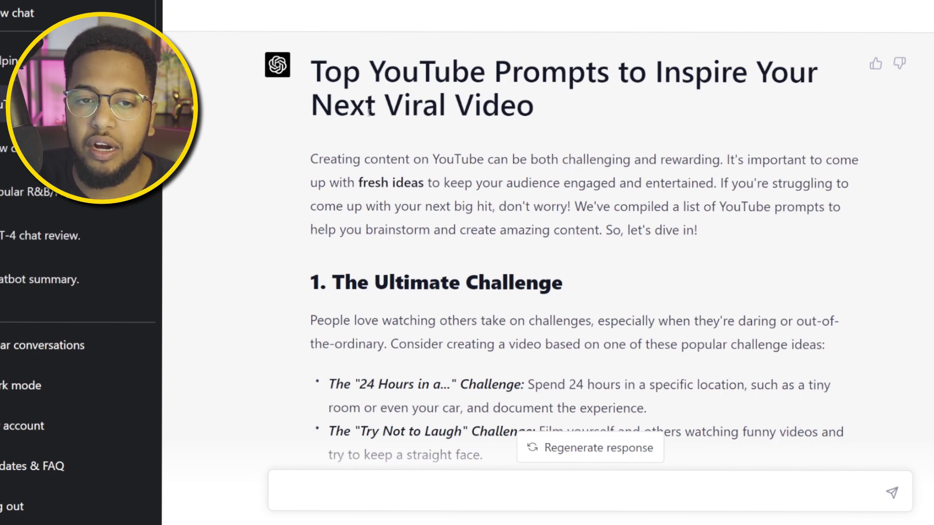
{"action": "scroll", "coordinate": [491, 148], "scroll_direction": "down", "scroll_amount": 1}
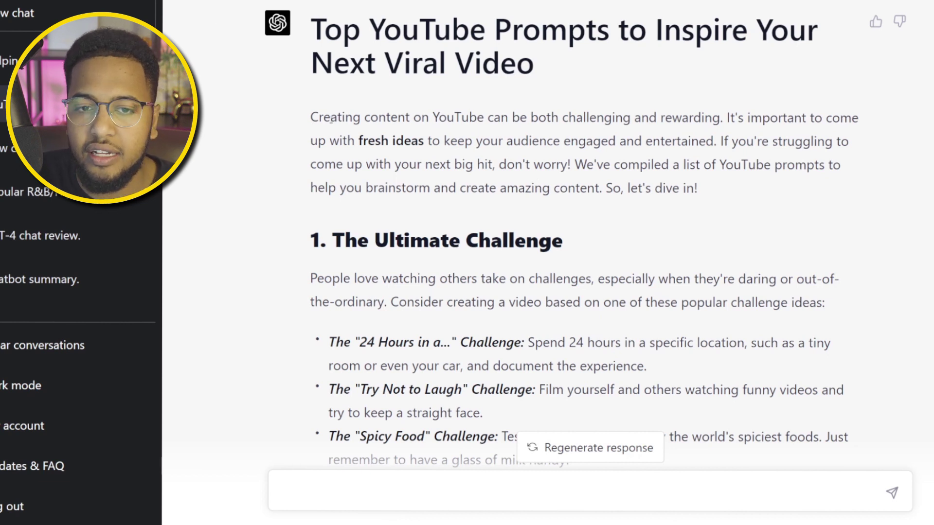
{"action": "left_click_drag", "start_coordinate": [331, 117], "coordinate": [752, 192]}
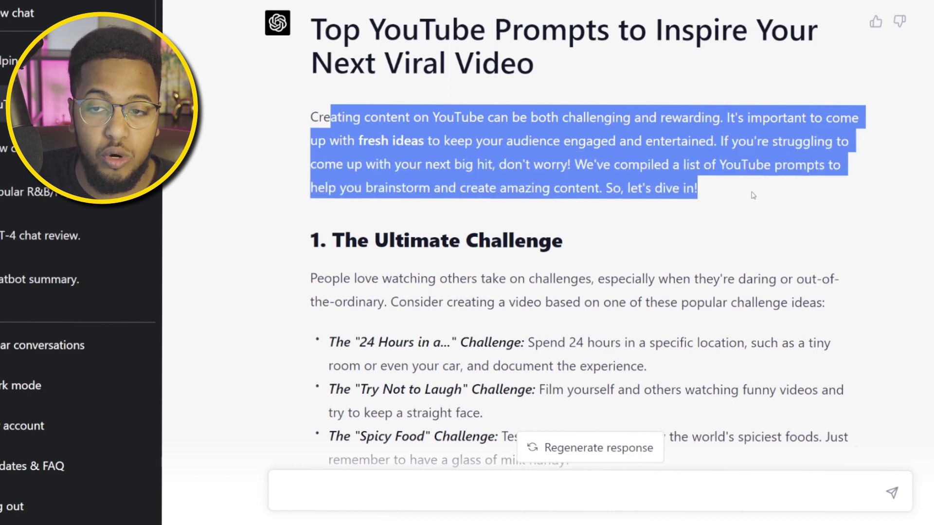
{"action": "left_click", "coordinate": [739, 192]}
{"action": "scroll", "coordinate": [663, 186], "scroll_direction": "down", "scroll_amount": 2}
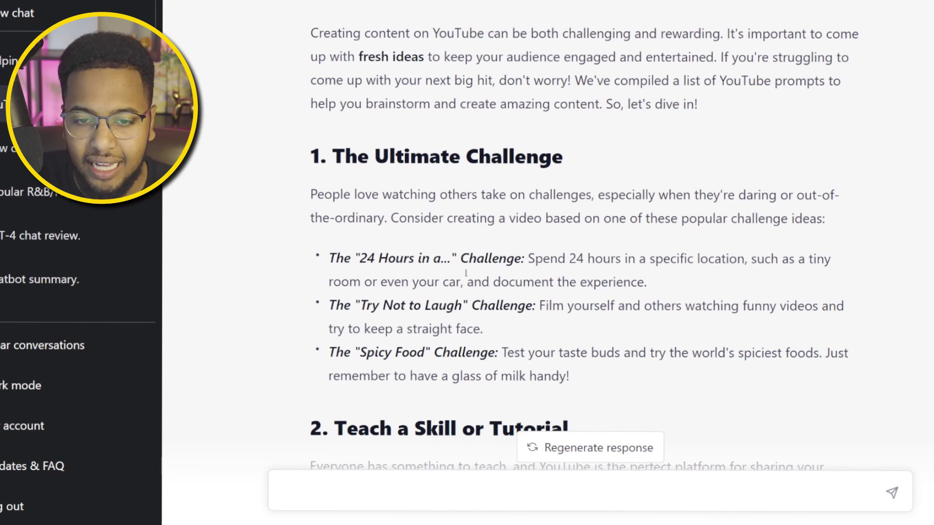
{"action": "scroll", "coordinate": [517, 261], "scroll_direction": "down", "scroll_amount": 1}
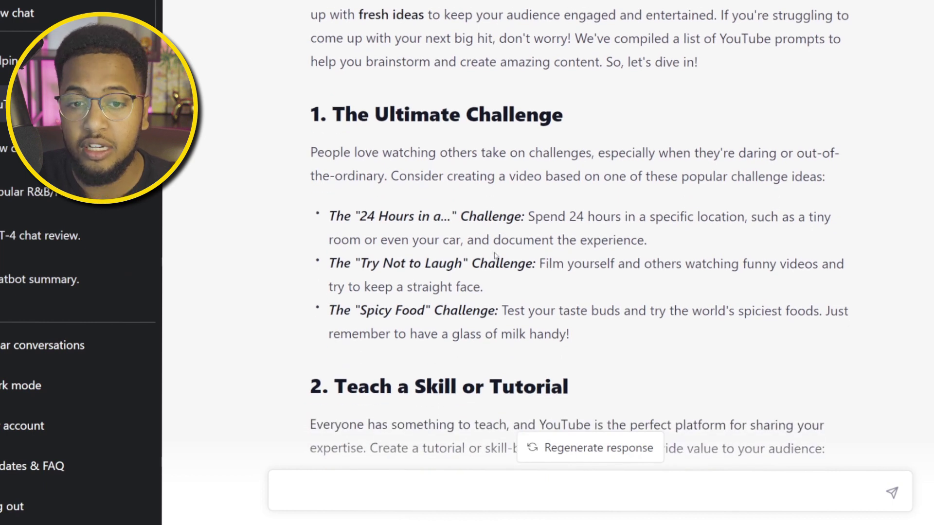
{"action": "scroll", "coordinate": [521, 257], "scroll_direction": "down", "scroll_amount": 2}
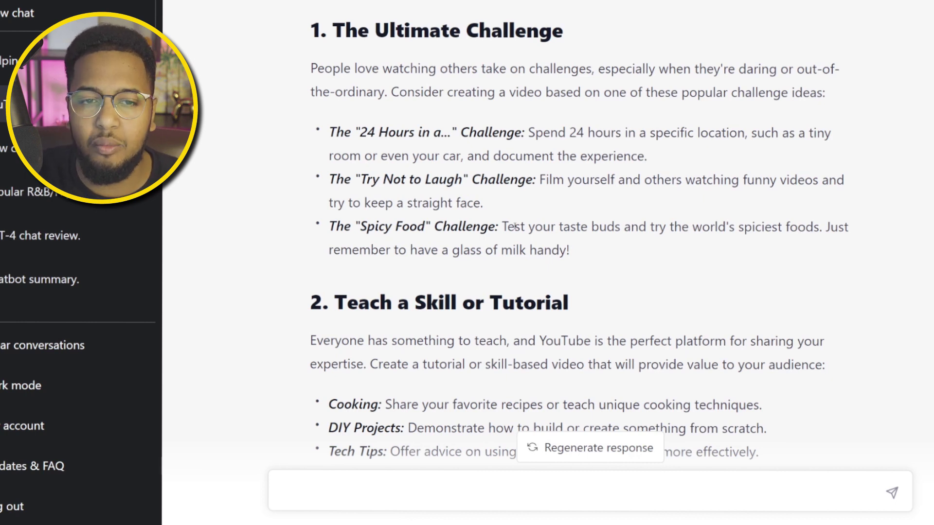
{"action": "scroll", "coordinate": [449, 240], "scroll_direction": "down", "scroll_amount": 6}
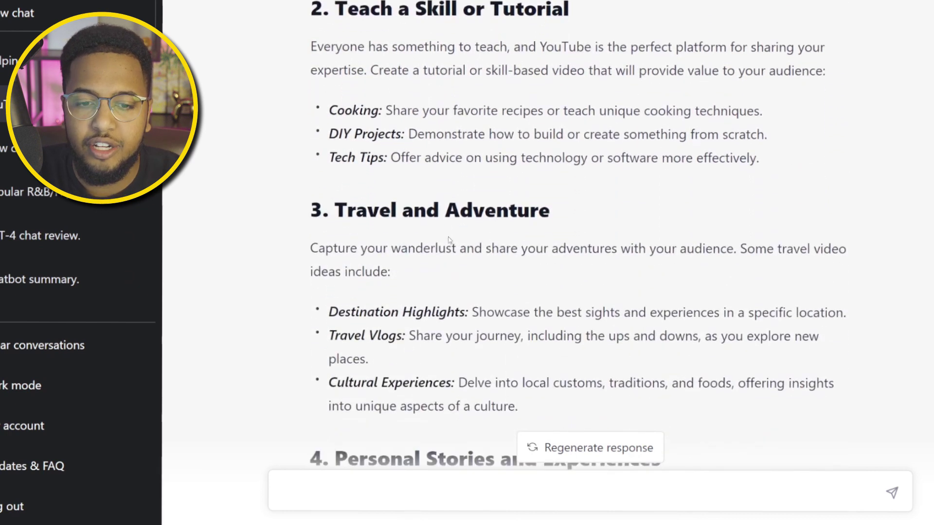
{"action": "scroll", "coordinate": [449, 239], "scroll_direction": "down", "scroll_amount": 7}
{"action": "scroll", "coordinate": [486, 249], "scroll_direction": "down", "scroll_amount": 10}
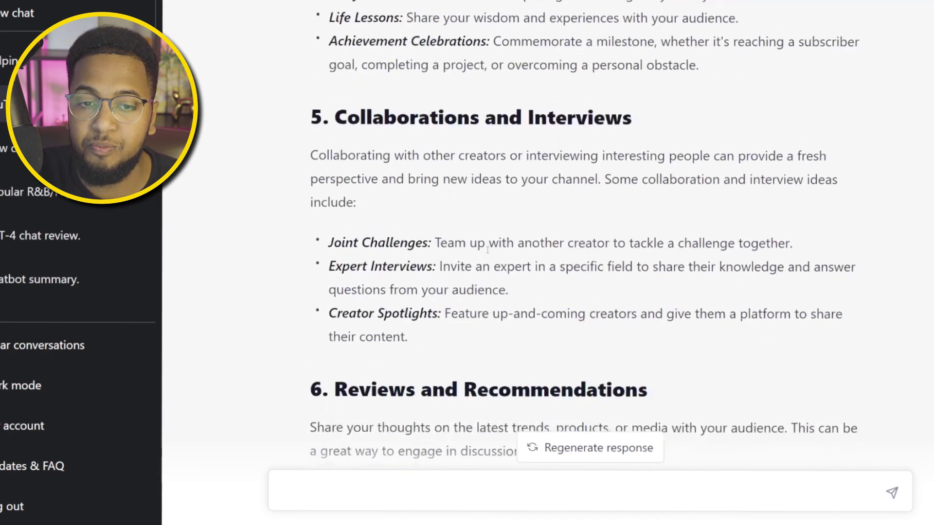
{"action": "scroll", "coordinate": [486, 256], "scroll_direction": "up", "scroll_amount": 3}
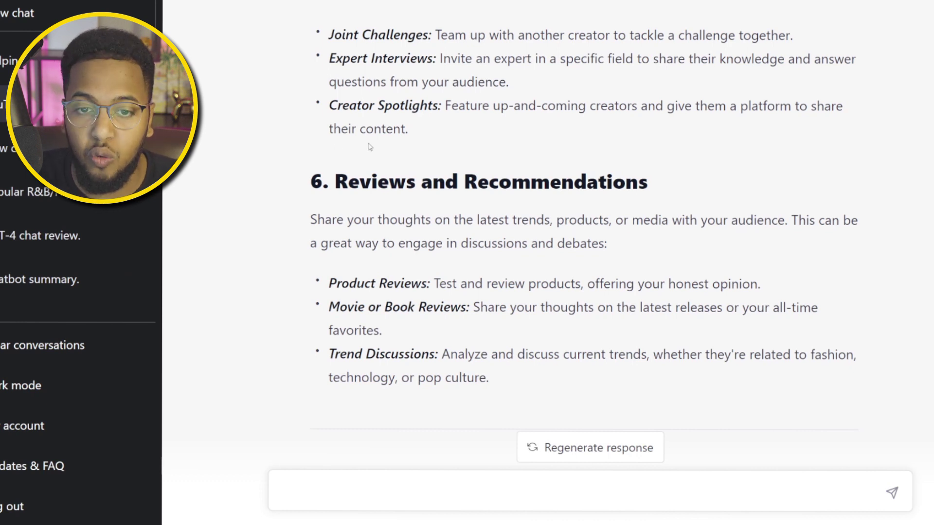
{"action": "scroll", "coordinate": [481, 189], "scroll_direction": "up", "scroll_amount": 1}
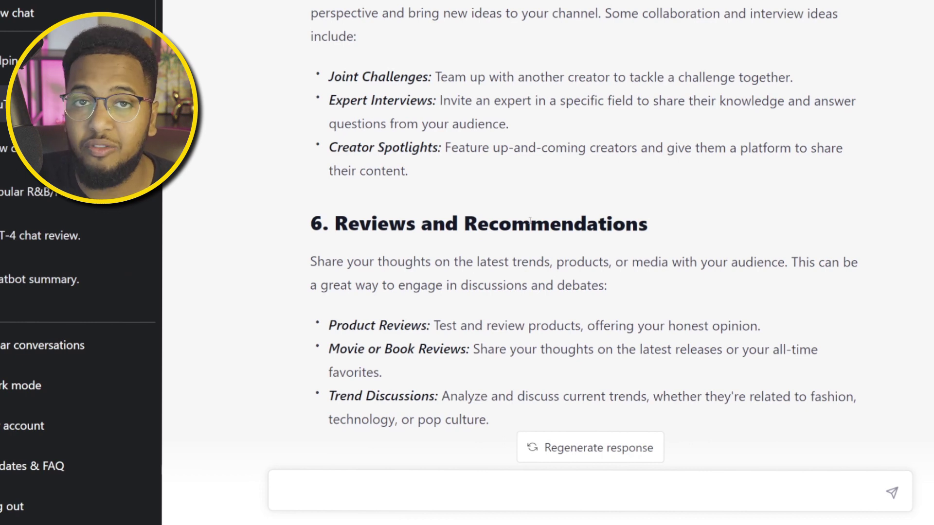
{"action": "scroll", "coordinate": [530, 222], "scroll_direction": "up", "scroll_amount": 3}
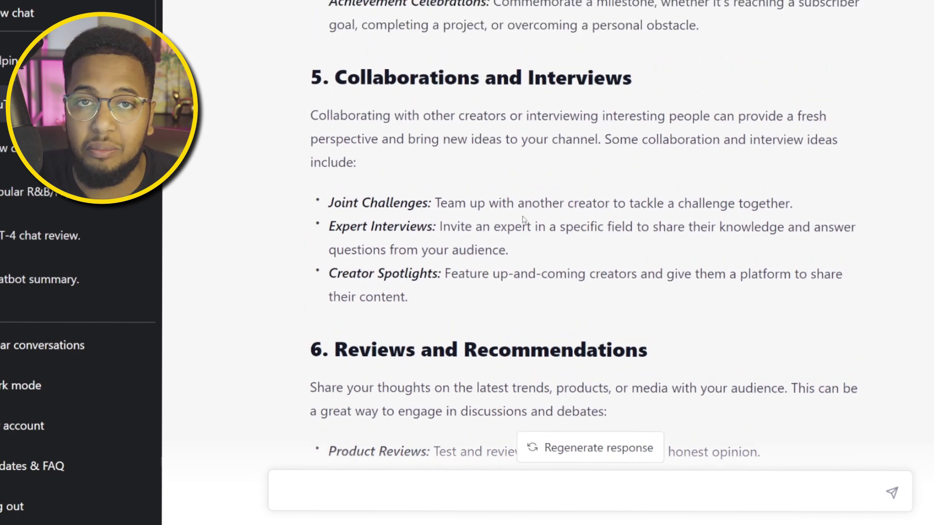
{"action": "scroll", "coordinate": [525, 220], "scroll_direction": "up", "scroll_amount": 15}
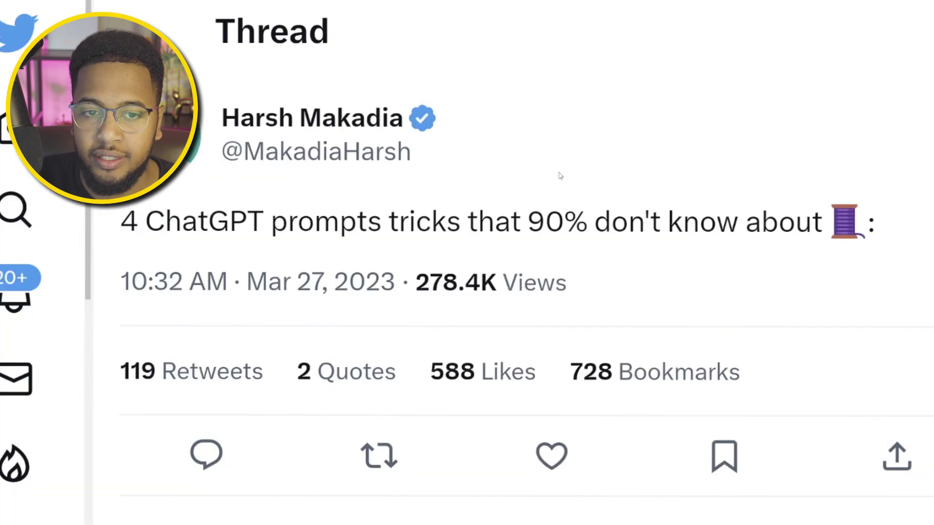
Scroll the prompt-tricks thread down to the '3. Dynamic Variable' tweet on bracketed variables.
{"action": "scroll", "coordinate": [560, 175], "scroll_direction": "down", "scroll_amount": 5}
{"action": "scroll", "coordinate": [614, 213], "scroll_direction": "down", "scroll_amount": 15}
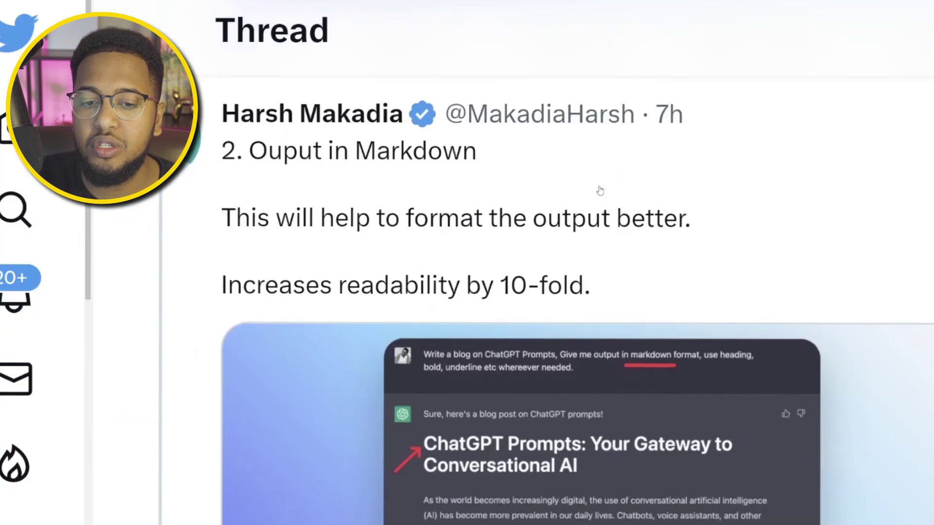
{"action": "scroll", "coordinate": [596, 188], "scroll_direction": "down", "scroll_amount": 10}
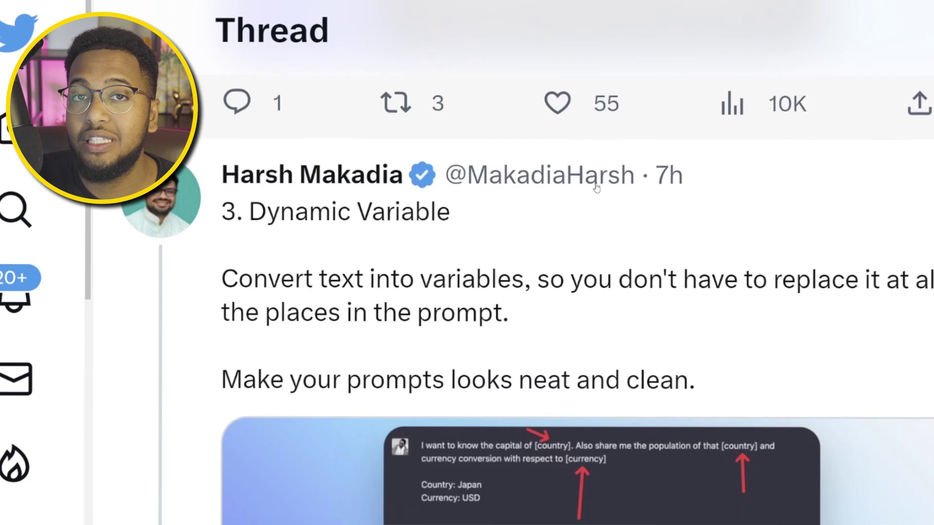
{"action": "scroll", "coordinate": [596, 187], "scroll_direction": "down", "scroll_amount": 1}
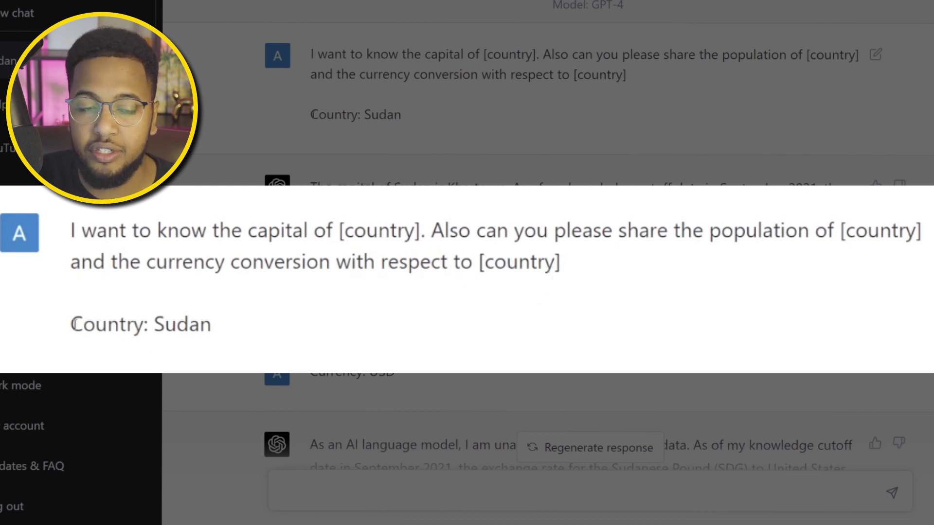
{"action": "left_click_drag", "start_coordinate": [311, 114], "coordinate": [361, 116]}
{"action": "left_click", "coordinate": [368, 121]}
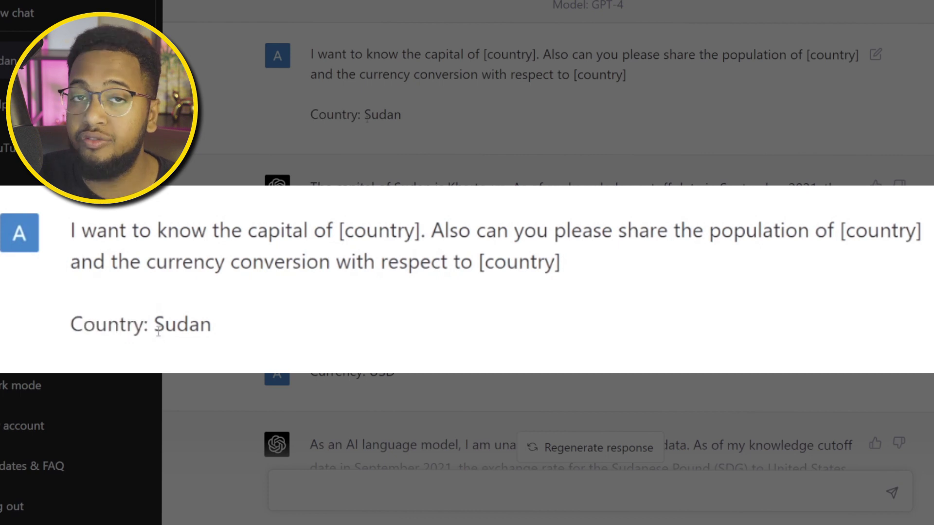
{"action": "left_click_drag", "start_coordinate": [365, 116], "coordinate": [404, 120]}
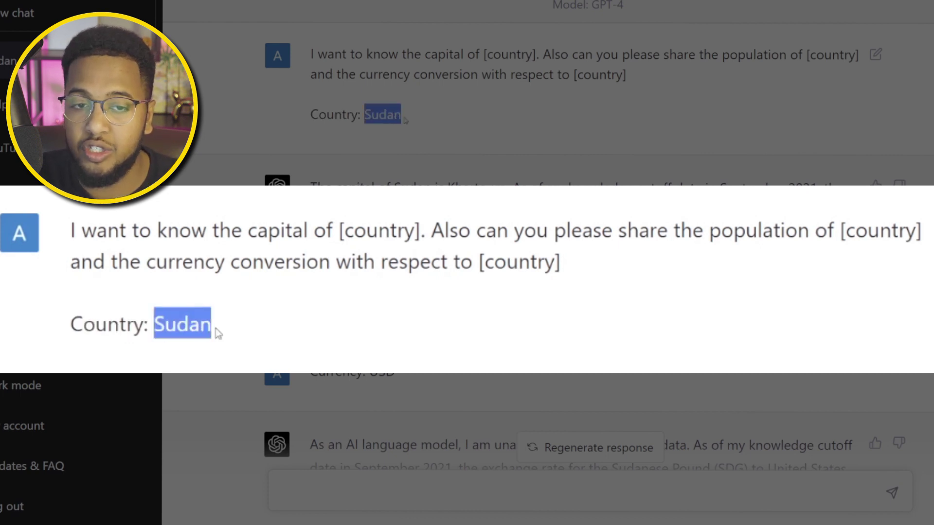
{"action": "left_click", "coordinate": [404, 120]}
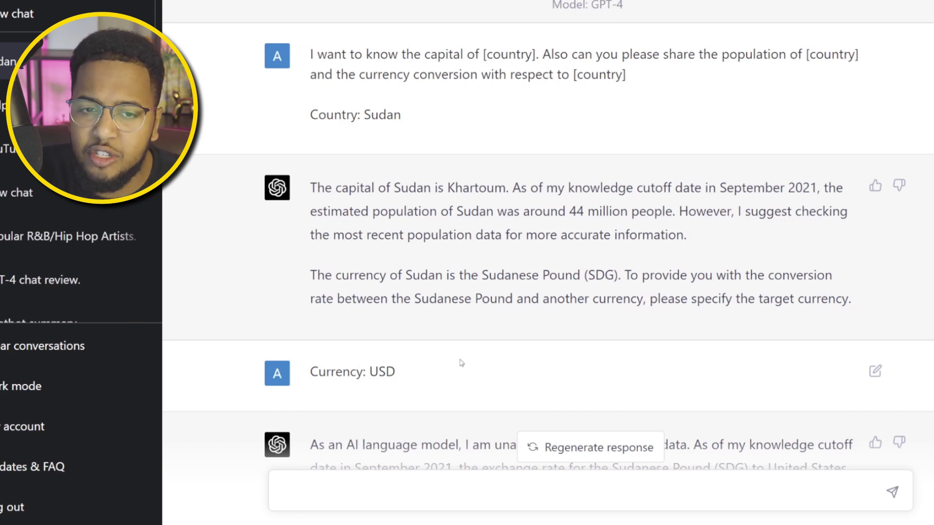
{"action": "left_click_drag", "start_coordinate": [348, 188], "coordinate": [531, 211]}
{"action": "left_click", "coordinate": [537, 207]}
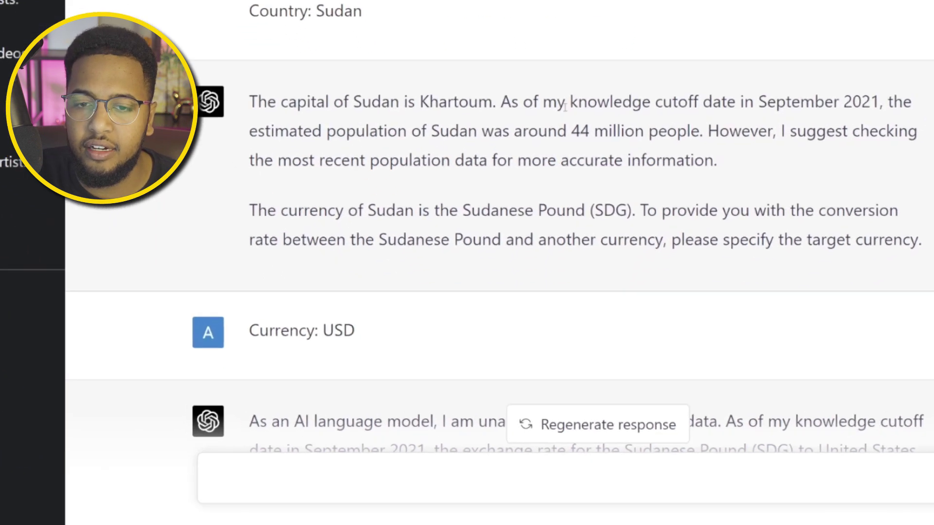